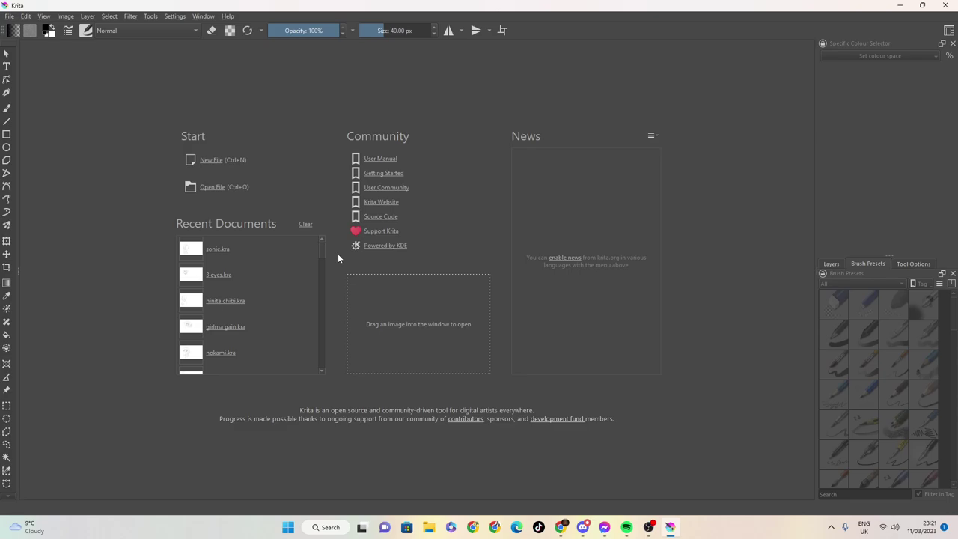
# Create a 1920 × 1080 px RGB/Alpha document at 300 pixels/inch and paint one wide test stroke near the canvas's lower-right corner
pyautogui.click(9, 17)
pyautogui.click(36, 27)
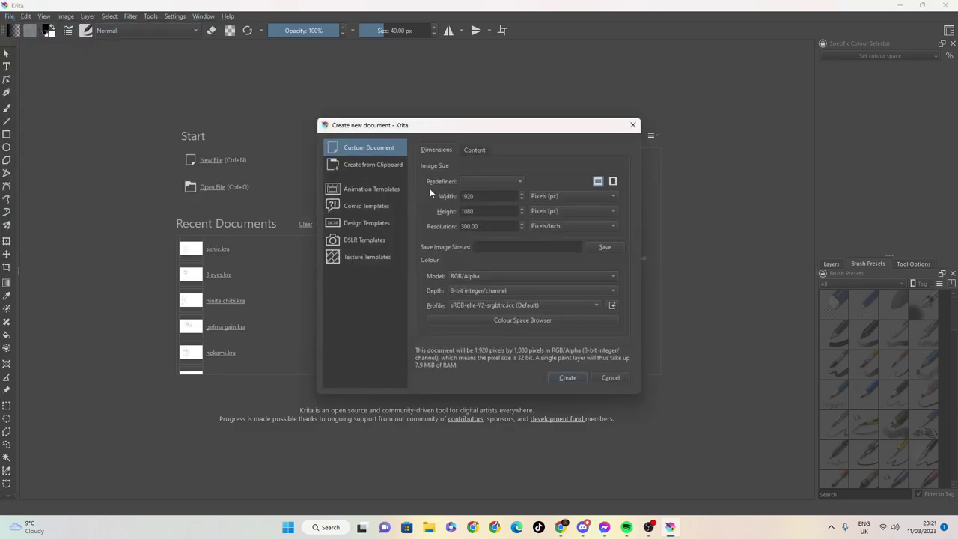
pyautogui.click(570, 376)
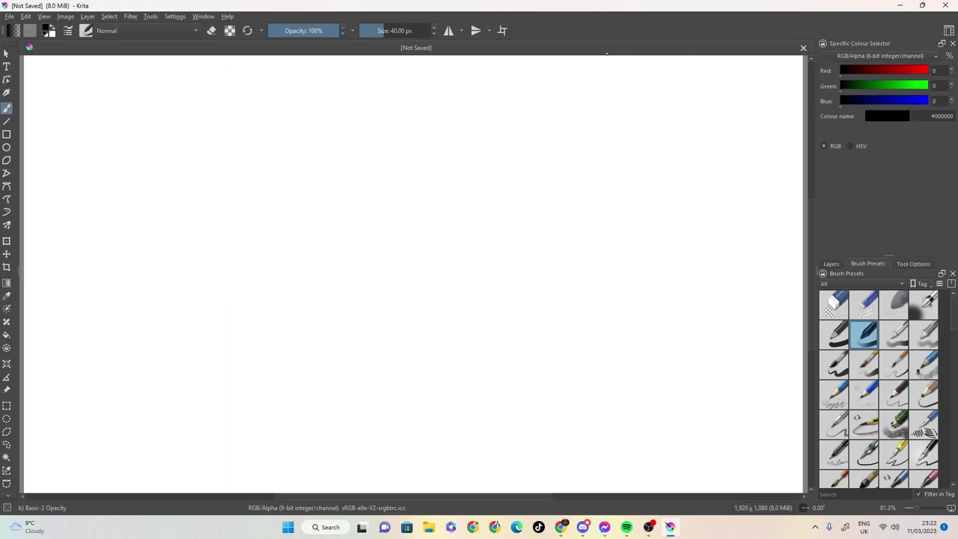
pyautogui.moveTo(633, 438); pyautogui.dragTo(783, 437)
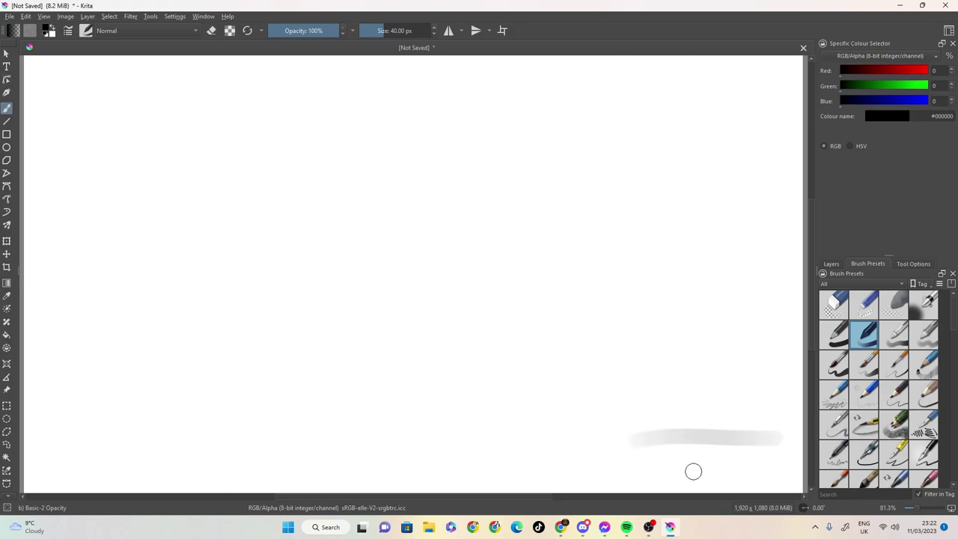
# Set the brush size to 4.17 px and sketch a head outline with an ear in the canvas's upper-left area
pyautogui.moveTo(382, 27); pyautogui.dragTo(369, 29)
pyautogui.moveTo(168, 187)
pyautogui.mouseDown()
pyautogui.moveTo(167, 215)
pyautogui.moveTo(178, 243)
pyautogui.moveTo(214, 282)
pyautogui.moveTo(267, 263)
pyautogui.mouseUp()
pyautogui.moveTo(180, 245)
pyautogui.mouseDown()
pyautogui.moveTo(169, 203)
pyautogui.moveTo(176, 150)
pyautogui.moveTo(213, 133)
pyautogui.mouseUp()
pyautogui.moveTo(229, 132)
pyautogui.mouseDown()
pyautogui.moveTo(267, 139)
pyautogui.moveTo(288, 185)
pyautogui.moveTo(298, 228)
pyautogui.moveTo(277, 251)
pyautogui.mouseUp()
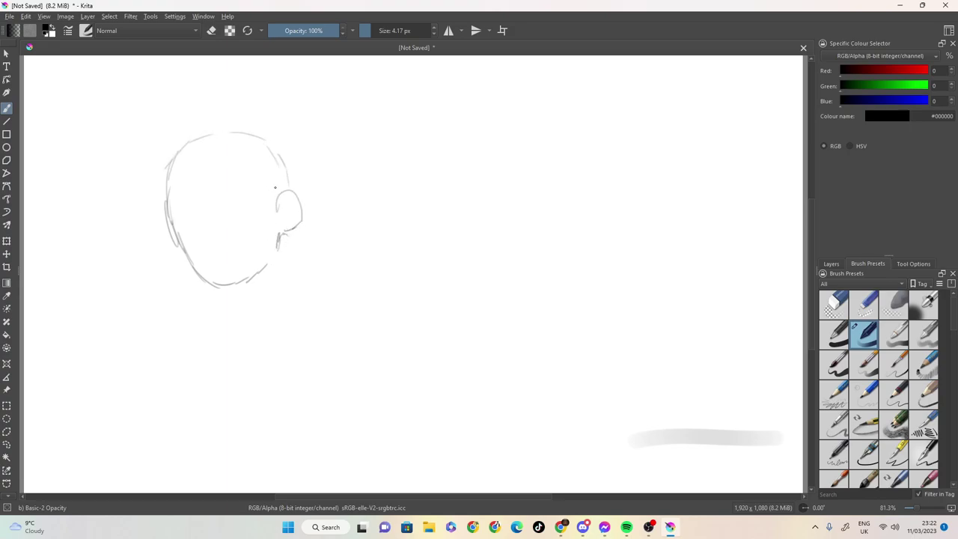
# Sketch long pointed hair locks down both sides of the face and a jagged fringe across the forehead
pyautogui.moveTo(263, 184); pyautogui.dragTo(268, 225)
pyautogui.moveTo(270, 181)
pyautogui.mouseDown()
pyautogui.moveTo(275, 300)
pyautogui.moveTo(271, 169)
pyautogui.mouseUp()
pyautogui.moveTo(173, 239); pyautogui.dragTo(193, 316)
pyautogui.moveTo(187, 264); pyautogui.dragTo(196, 326)
pyautogui.moveTo(186, 294)
pyautogui.mouseDown()
pyautogui.moveTo(190, 318)
pyautogui.moveTo(193, 306)
pyautogui.mouseUp()
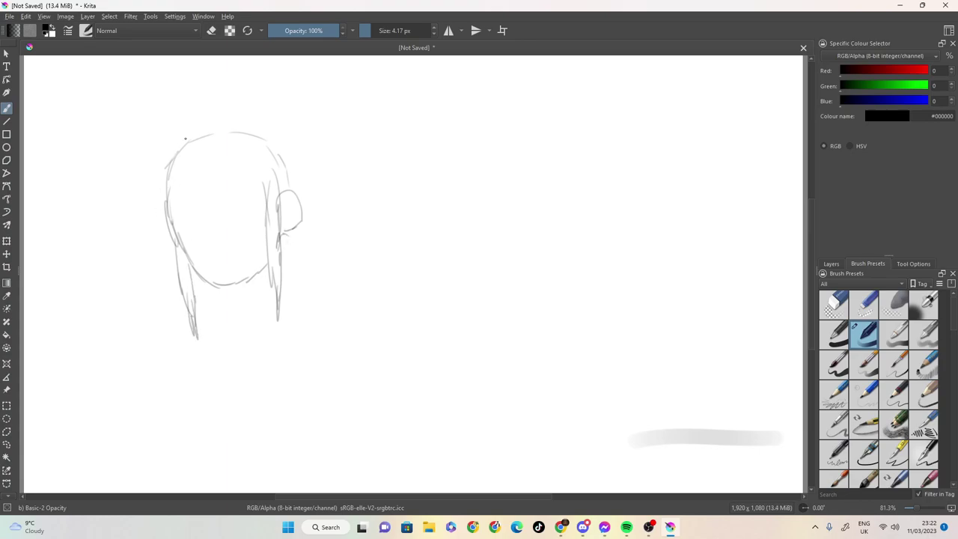
pyautogui.moveTo(212, 138)
pyautogui.mouseDown()
pyautogui.moveTo(192, 180)
pyautogui.moveTo(217, 177)
pyautogui.moveTo(268, 211)
pyautogui.mouseUp()
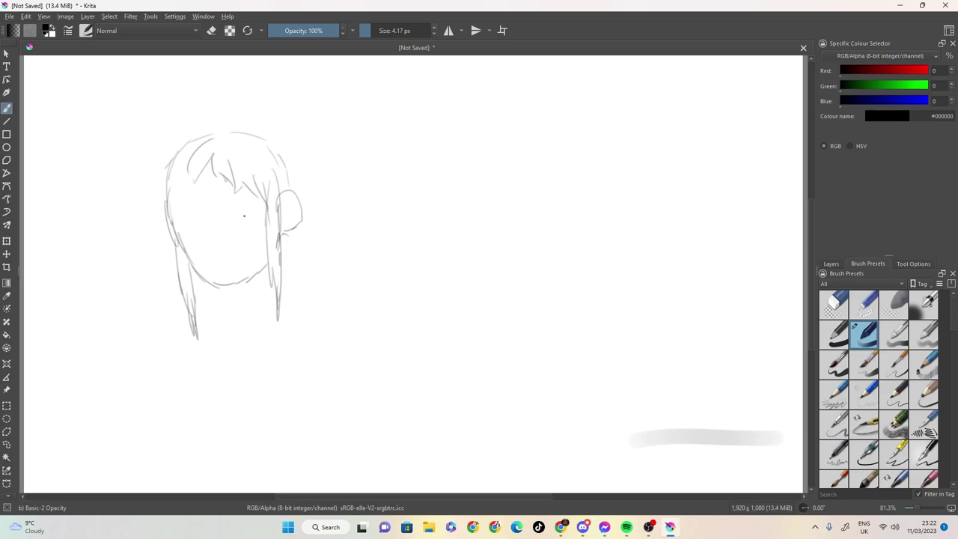
# Sketch the outer hair silhouette around the head with short spiky tufts at the crown and sides
pyautogui.moveTo(185, 165); pyautogui.dragTo(175, 222)
pyautogui.moveTo(159, 179)
pyautogui.mouseDown()
pyautogui.moveTo(150, 231)
pyautogui.moveTo(158, 227)
pyautogui.moveTo(173, 253)
pyautogui.mouseUp()
pyautogui.moveTo(157, 174); pyautogui.dragTo(142, 185)
pyautogui.moveTo(160, 141)
pyautogui.mouseDown()
pyautogui.moveTo(147, 157)
pyautogui.moveTo(231, 110)
pyautogui.mouseUp()
pyautogui.moveTo(278, 132)
pyautogui.mouseDown()
pyautogui.moveTo(215, 94)
pyautogui.moveTo(283, 119)
pyautogui.moveTo(277, 126)
pyautogui.moveTo(299, 123)
pyautogui.moveTo(282, 131)
pyautogui.moveTo(321, 168)
pyautogui.moveTo(305, 213)
pyautogui.mouseUp()
# Draw the facial features: eyebrows, shaded eyes, a shaded nose and a slightly smiling mouth
pyautogui.moveTo(214, 188)
pyautogui.mouseDown()
pyautogui.moveTo(243, 203)
pyautogui.moveTo(190, 204)
pyautogui.moveTo(254, 196)
pyautogui.moveTo(213, 200)
pyautogui.moveTo(231, 198)
pyautogui.moveTo(199, 214)
pyautogui.moveTo(209, 249)
pyautogui.moveTo(226, 209)
pyautogui.moveTo(227, 217)
pyautogui.moveTo(248, 213)
pyautogui.moveTo(230, 228)
pyautogui.moveTo(240, 235)
pyautogui.moveTo(253, 220)
pyautogui.moveTo(236, 209)
pyautogui.moveTo(227, 222)
pyautogui.moveTo(250, 221)
pyautogui.moveTo(187, 219)
pyautogui.mouseUp()
pyautogui.moveTo(186, 218)
pyautogui.mouseDown()
pyautogui.moveTo(185, 228)
pyautogui.moveTo(204, 227)
pyautogui.moveTo(187, 234)
pyautogui.moveTo(202, 238)
pyautogui.moveTo(185, 216)
pyautogui.moveTo(179, 231)
pyautogui.moveTo(222, 250)
pyautogui.mouseUp()
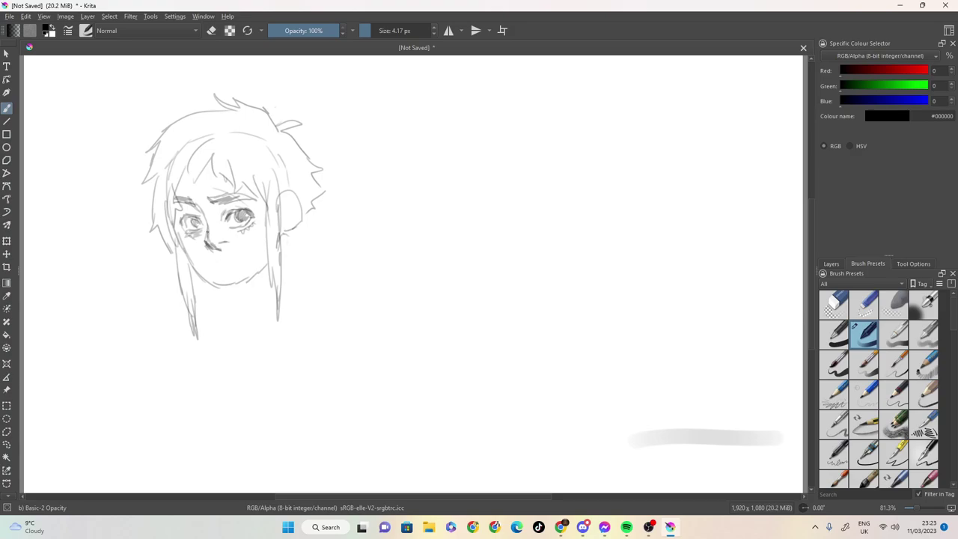
pyautogui.moveTo(205, 221)
pyautogui.mouseDown()
pyautogui.moveTo(218, 250)
pyautogui.moveTo(203, 226)
pyautogui.moveTo(220, 264)
pyautogui.moveTo(246, 257)
pyautogui.moveTo(218, 265)
pyautogui.mouseUp()
# Sketch the neck with hatched shading under the chin, plus the shoulder, collarbones and a curved bust edge
pyautogui.moveTo(271, 259); pyautogui.dragTo(257, 289)
pyautogui.moveTo(260, 272)
pyautogui.mouseDown()
pyautogui.moveTo(247, 302)
pyautogui.moveTo(232, 306)
pyautogui.moveTo(262, 307)
pyautogui.moveTo(271, 329)
pyautogui.mouseUp()
pyautogui.moveTo(290, 237); pyautogui.dragTo(327, 298)
pyautogui.moveTo(244, 304)
pyautogui.mouseDown()
pyautogui.moveTo(209, 335)
pyautogui.moveTo(271, 348)
pyautogui.moveTo(321, 330)
pyautogui.mouseUp()
pyautogui.moveTo(316, 293)
pyautogui.mouseDown()
pyautogui.moveTo(341, 302)
pyautogui.moveTo(335, 352)
pyautogui.mouseUp()
pyautogui.moveTo(345, 318); pyautogui.dragTo(334, 350)
pyautogui.moveTo(343, 331)
pyautogui.mouseDown()
pyautogui.moveTo(311, 374)
pyautogui.moveTo(279, 378)
pyautogui.mouseUp()
pyautogui.moveTo(229, 327)
pyautogui.mouseDown()
pyautogui.moveTo(230, 352)
pyautogui.moveTo(253, 372)
pyautogui.moveTo(304, 367)
pyautogui.mouseUp()
pyautogui.moveTo(293, 375); pyautogui.dragTo(274, 378)
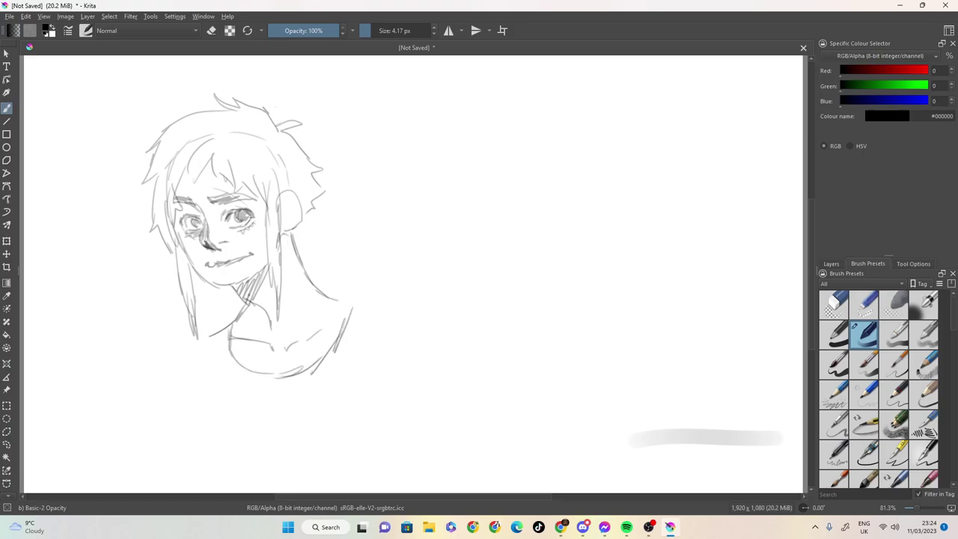
# Add lines behind the neck, a cross inside the ear and a row of small circles across the hair as a headband
pyautogui.moveTo(311, 211); pyautogui.dragTo(298, 249)
pyautogui.moveTo(300, 227); pyautogui.dragTo(298, 250)
pyautogui.moveTo(292, 203); pyautogui.dragTo(285, 216)
pyautogui.moveTo(284, 204)
pyautogui.mouseDown()
pyautogui.moveTo(295, 217)
pyautogui.moveTo(283, 222)
pyautogui.mouseUp()
pyautogui.moveTo(183, 132)
pyautogui.mouseDown()
pyautogui.moveTo(171, 136)
pyautogui.moveTo(300, 152)
pyautogui.mouseUp()
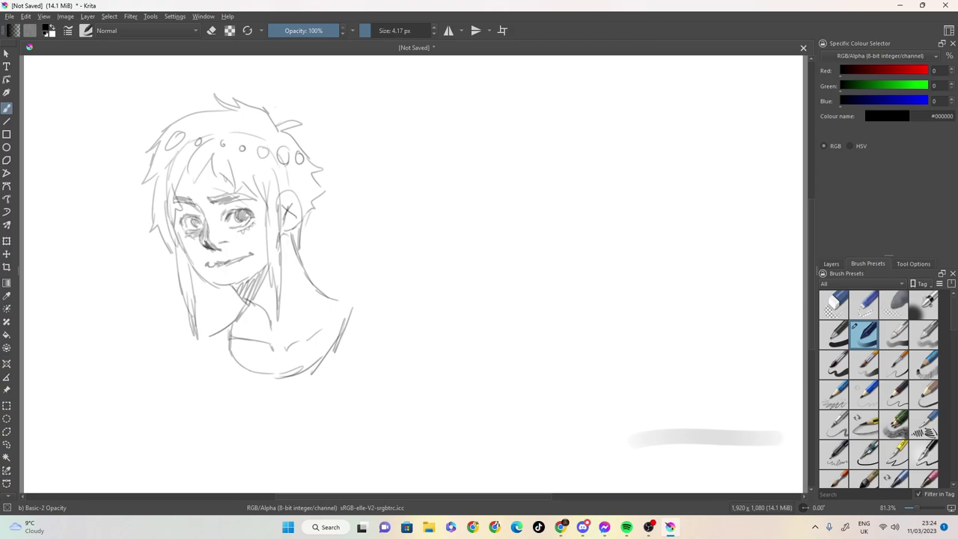
# Fill out and shade the lips, and darken the shadows below the mouth and under the chin
pyautogui.moveTo(219, 272); pyautogui.dragTo(233, 270)
pyautogui.moveTo(208, 262)
pyautogui.mouseDown()
pyautogui.moveTo(240, 258)
pyautogui.moveTo(225, 259)
pyautogui.mouseUp()
pyautogui.moveTo(235, 284)
pyautogui.mouseDown()
pyautogui.moveTo(259, 262)
pyautogui.moveTo(242, 292)
pyautogui.mouseUp()
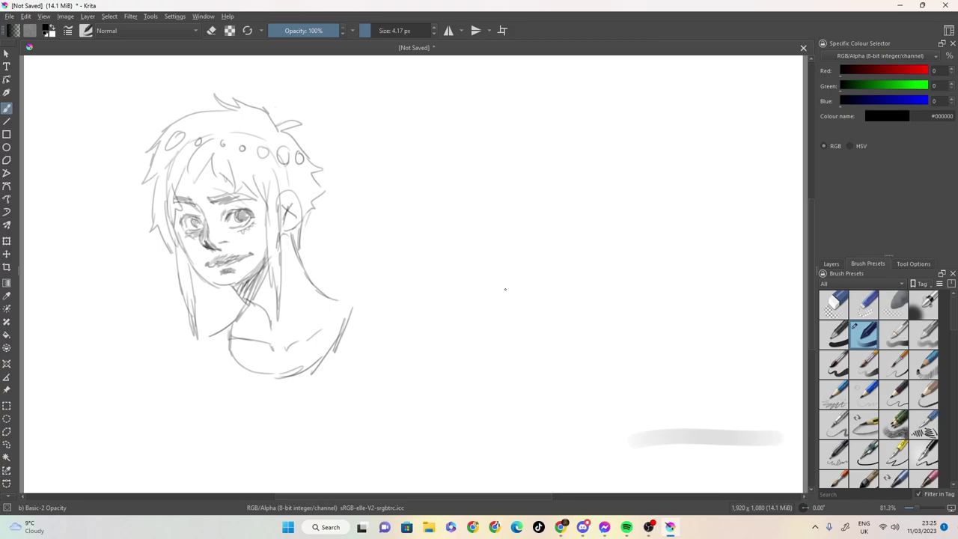
# Save the drawing as a Krita document named "boy hair" in the "animation yhand drawn in krita" folder
pyautogui.click(9, 18)
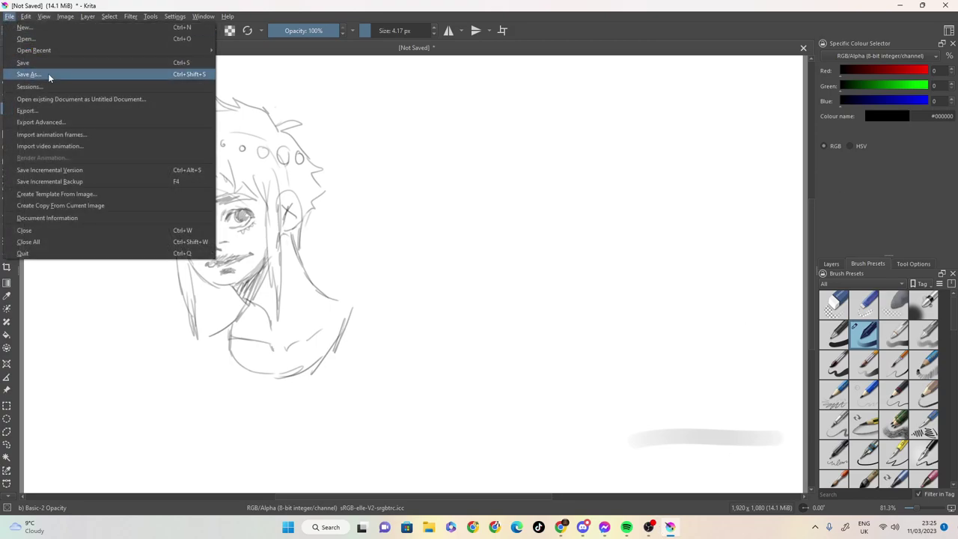
pyautogui.click(36, 63)
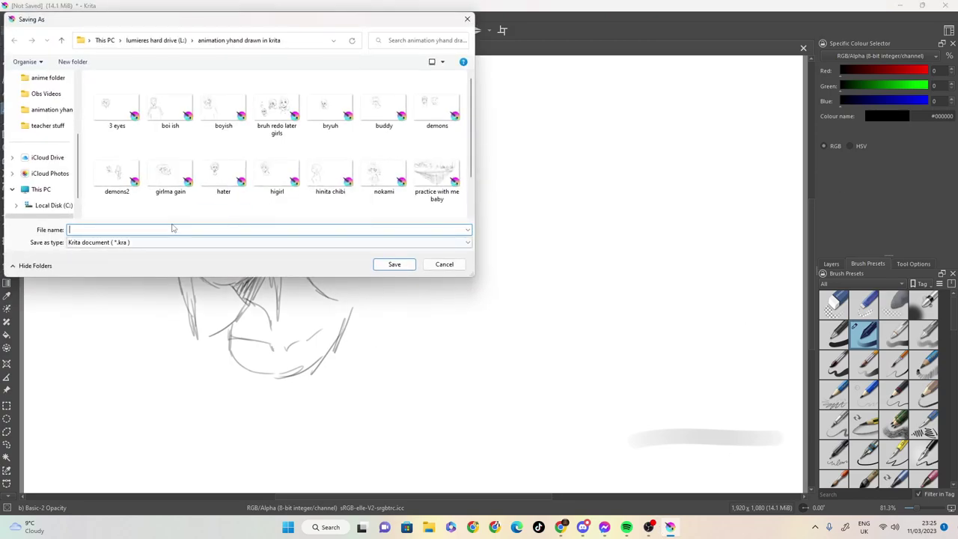
pyautogui.write('boy hair')
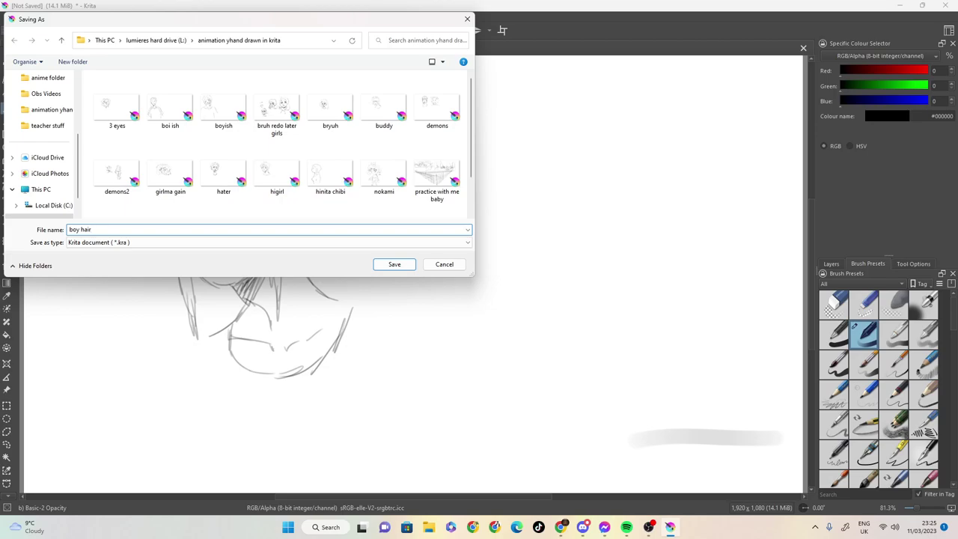
pyautogui.click(395, 264)
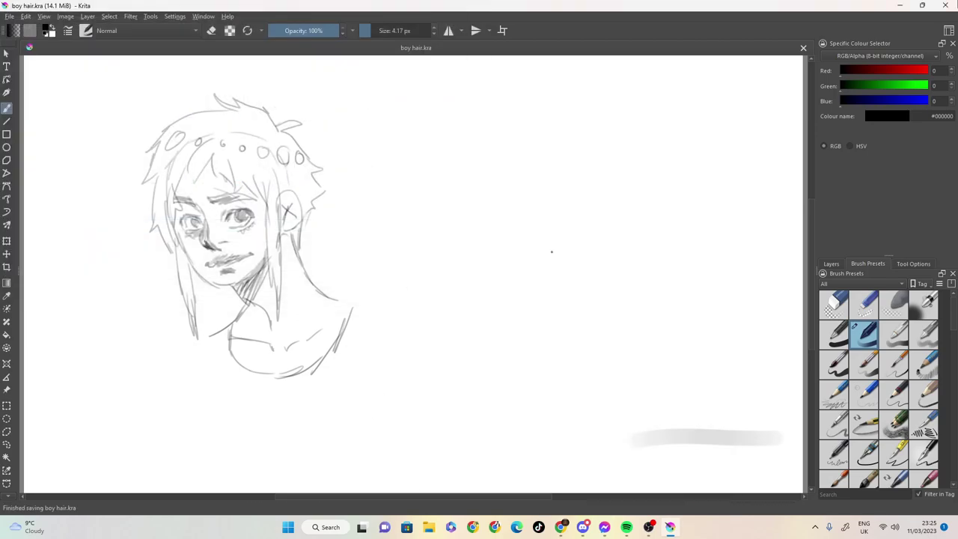